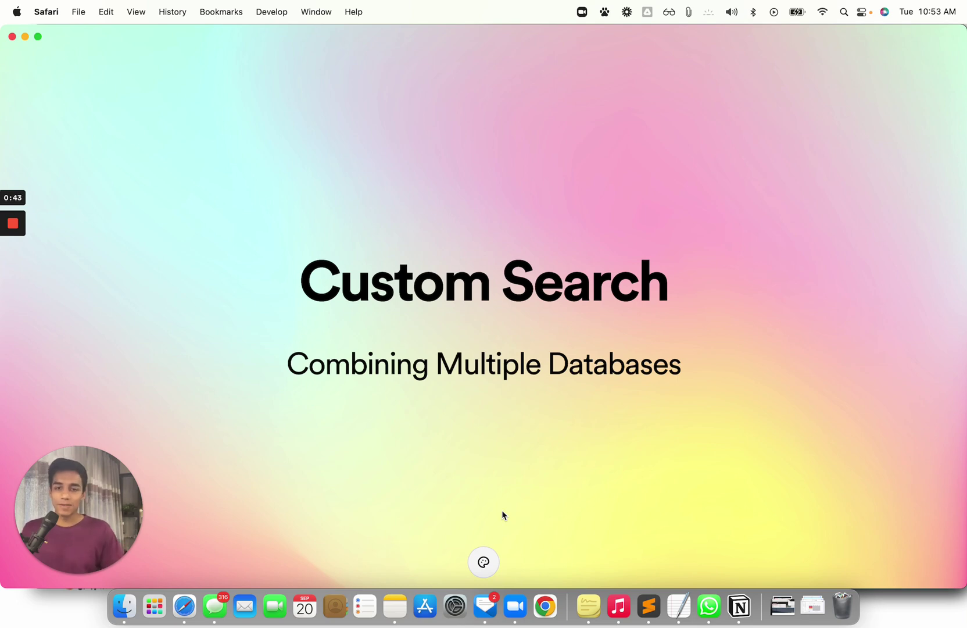
Switch to the site editor and expand Blog's Categories, Posts and Tags collections in Databases.
left_click(184, 607)
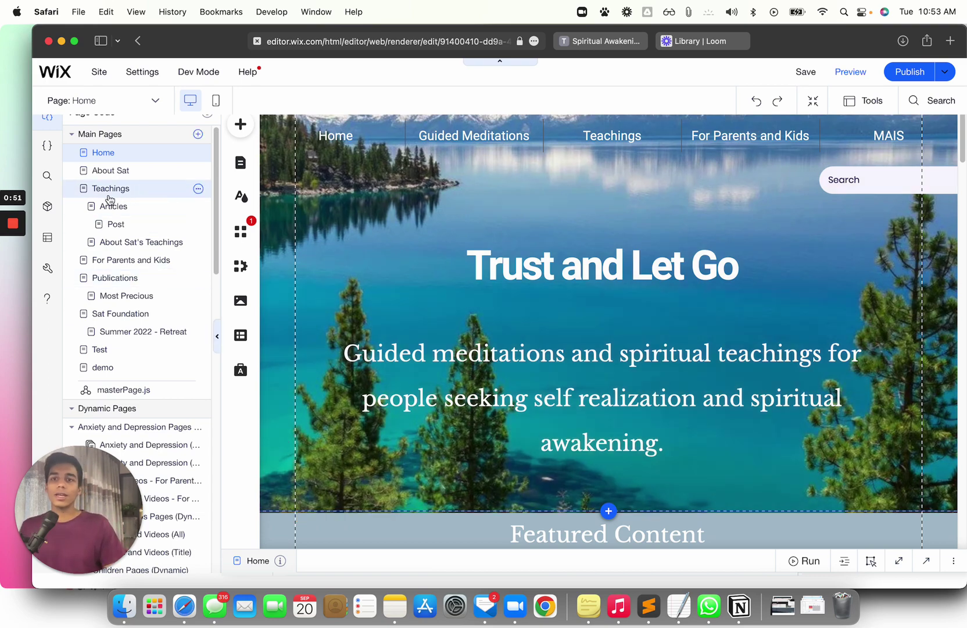
left_click(47, 237)
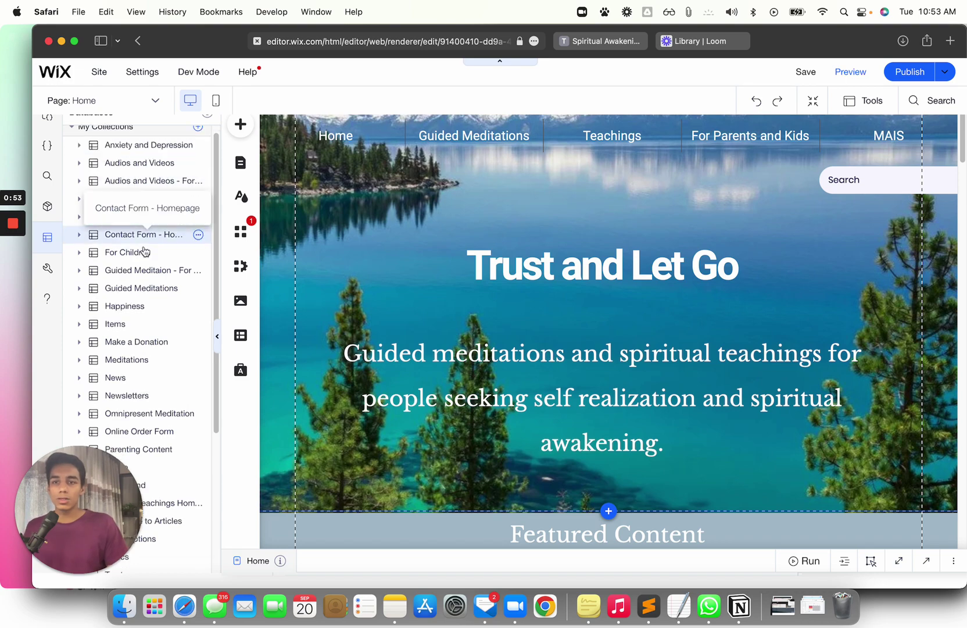
scroll(146, 253, "down", 2)
scroll(145, 257, "down", 2)
scroll(145, 261, "down", 1)
scroll(146, 271, "up", 5)
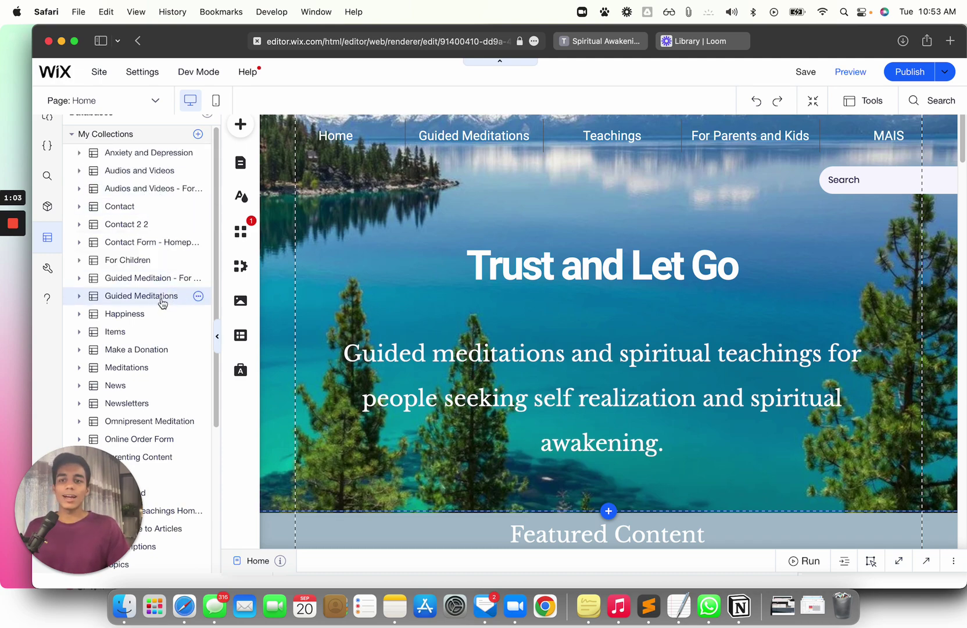
scroll(161, 302, "down", 5)
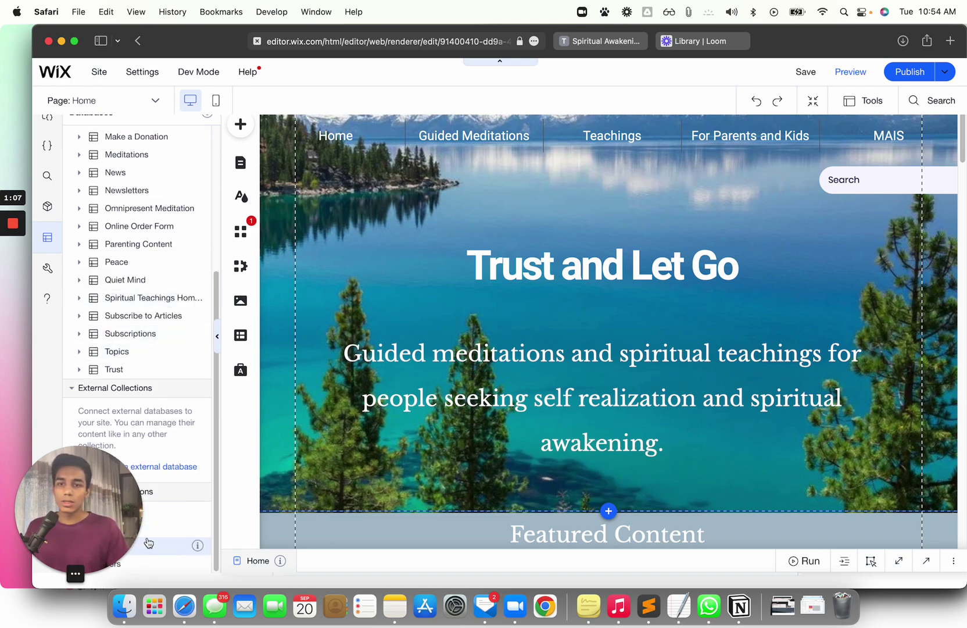
left_click_drag(148, 541, 342, 538)
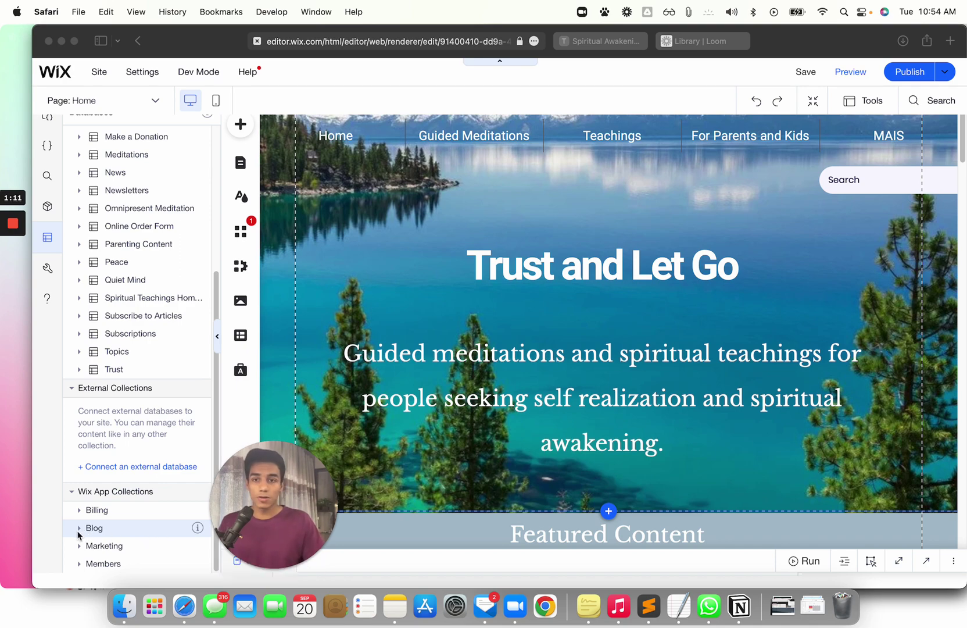
left_click(84, 532)
scroll(98, 530, "down", 1)
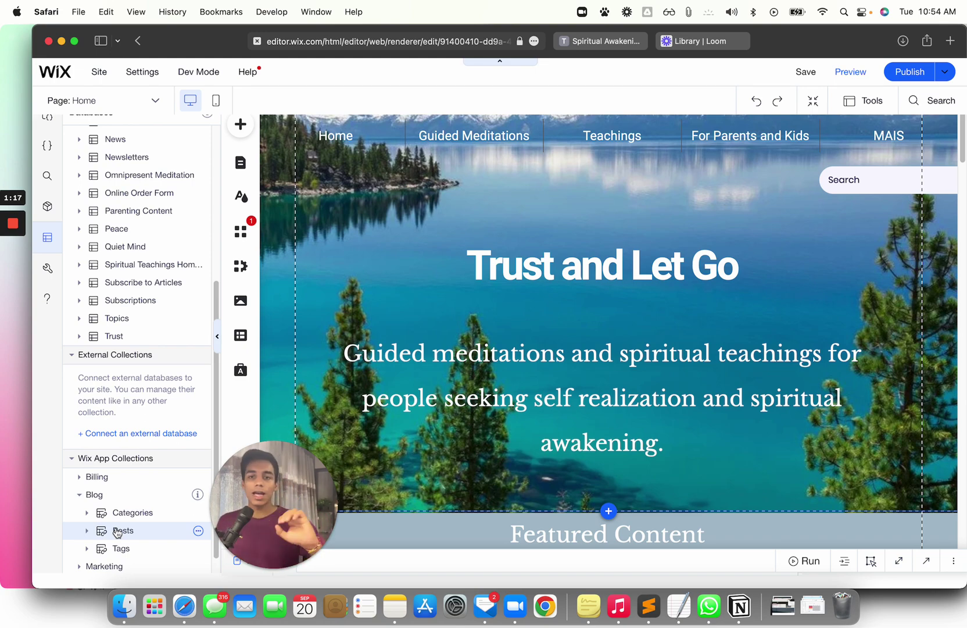
left_click_drag(280, 491, 93, 503)
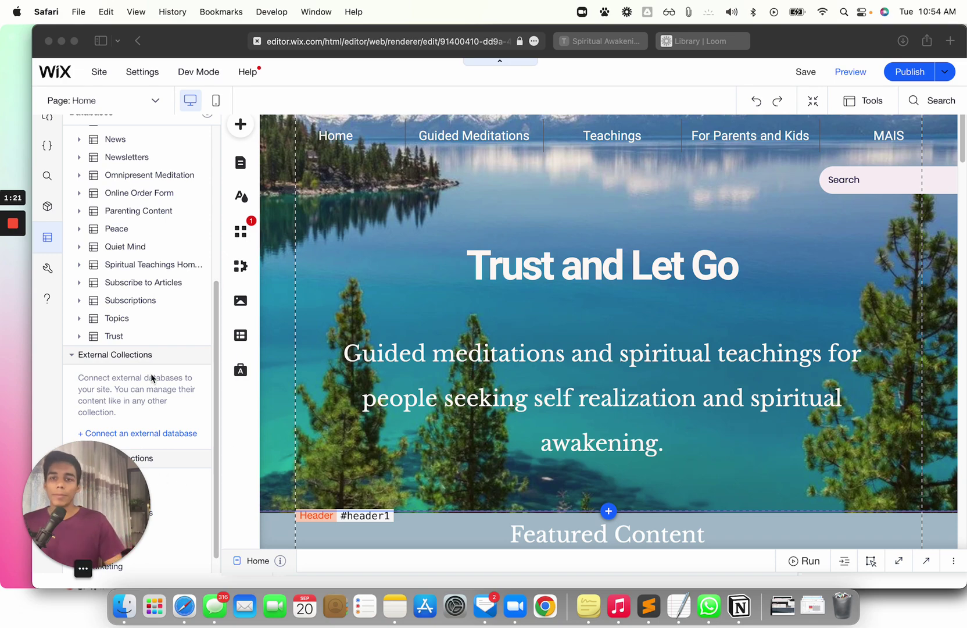
scroll(151, 364, "up", 5)
Show the Page Code tree, then select the header holding the search box.
left_click(846, 185)
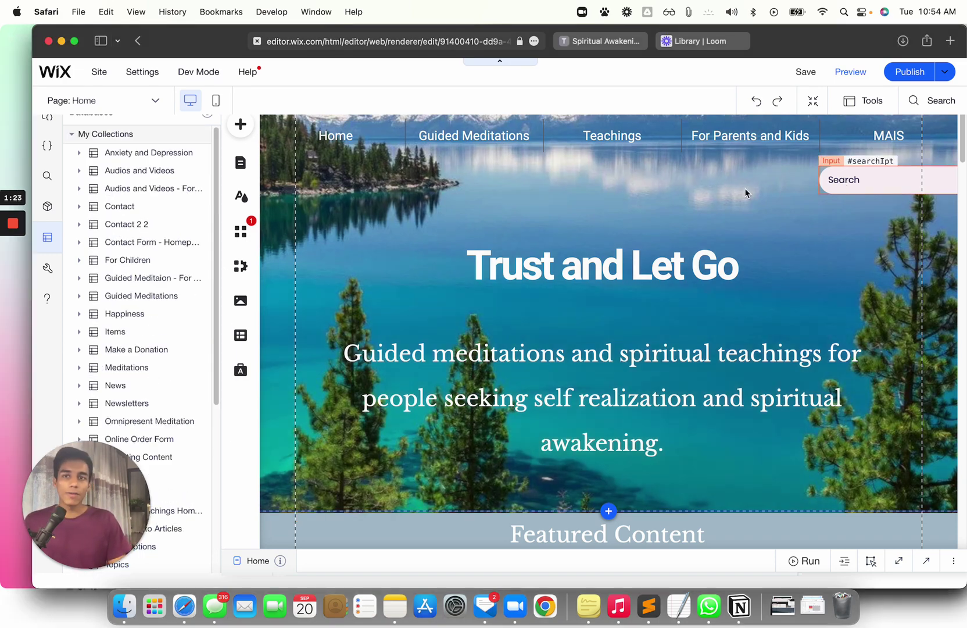
left_click(47, 123)
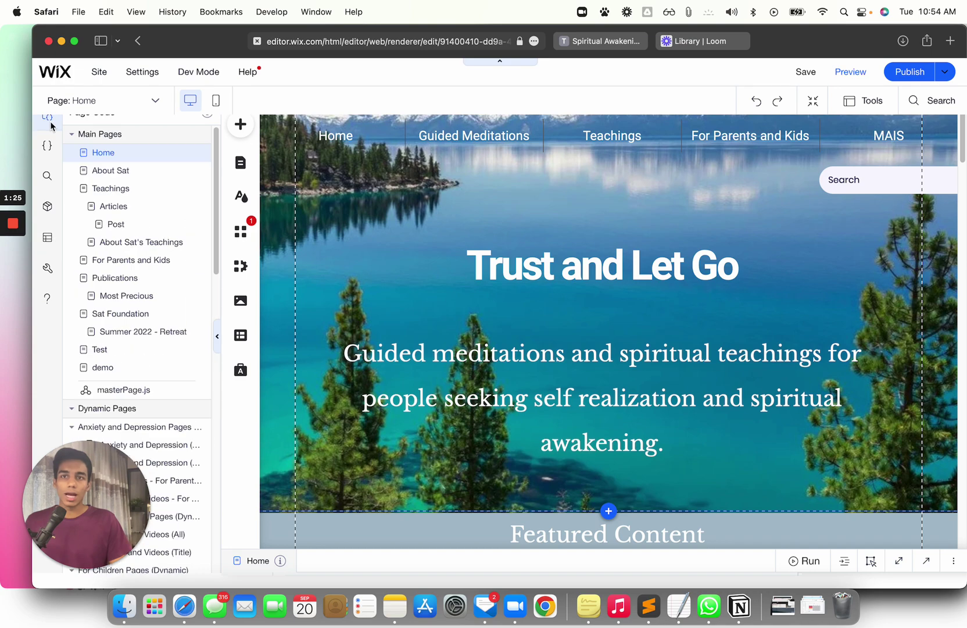
left_click(51, 126)
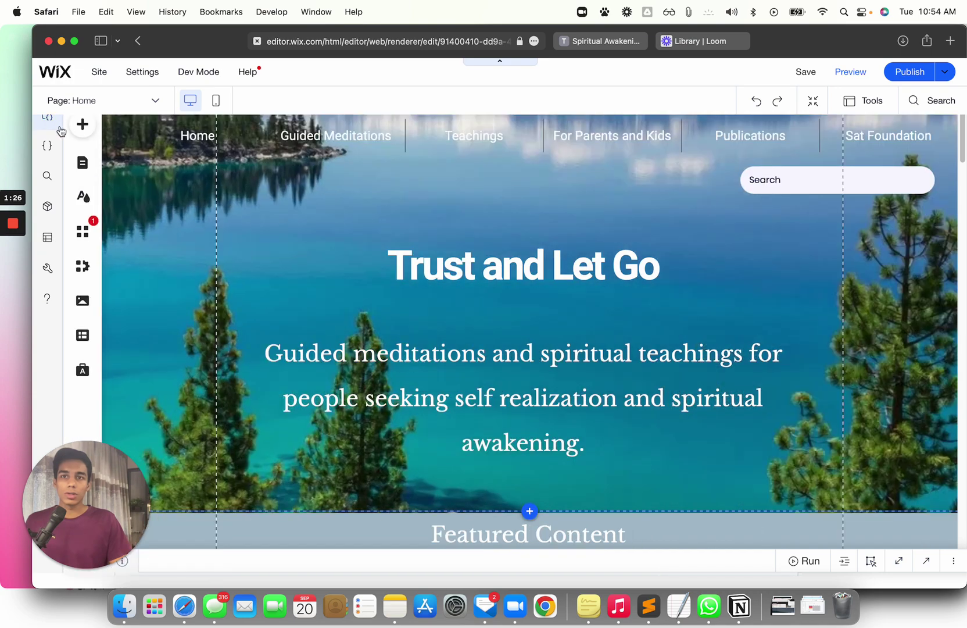
left_click(766, 180)
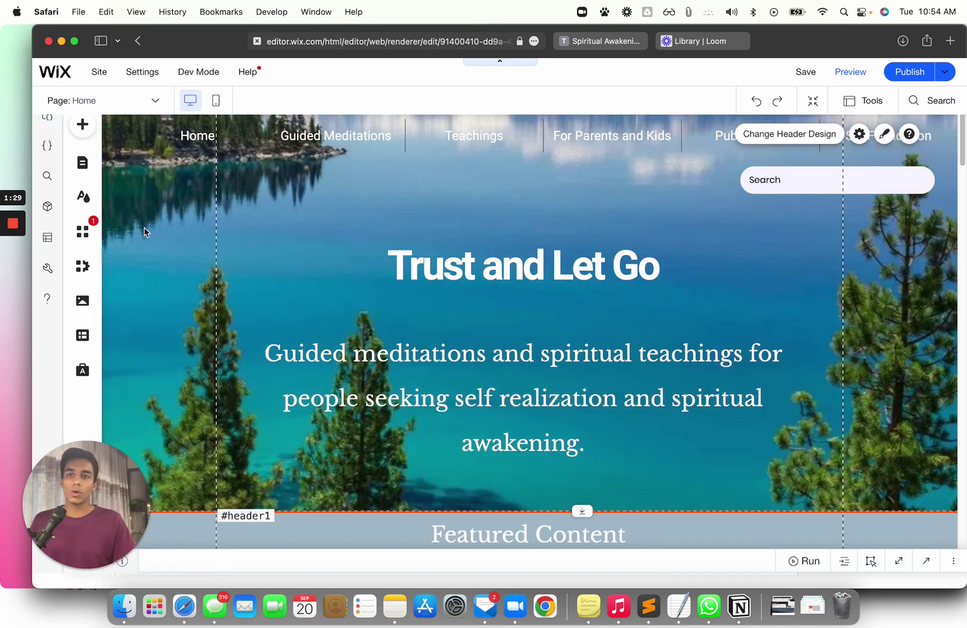
Open the demo page with its results repeater from the Pages list.
left_click(83, 164)
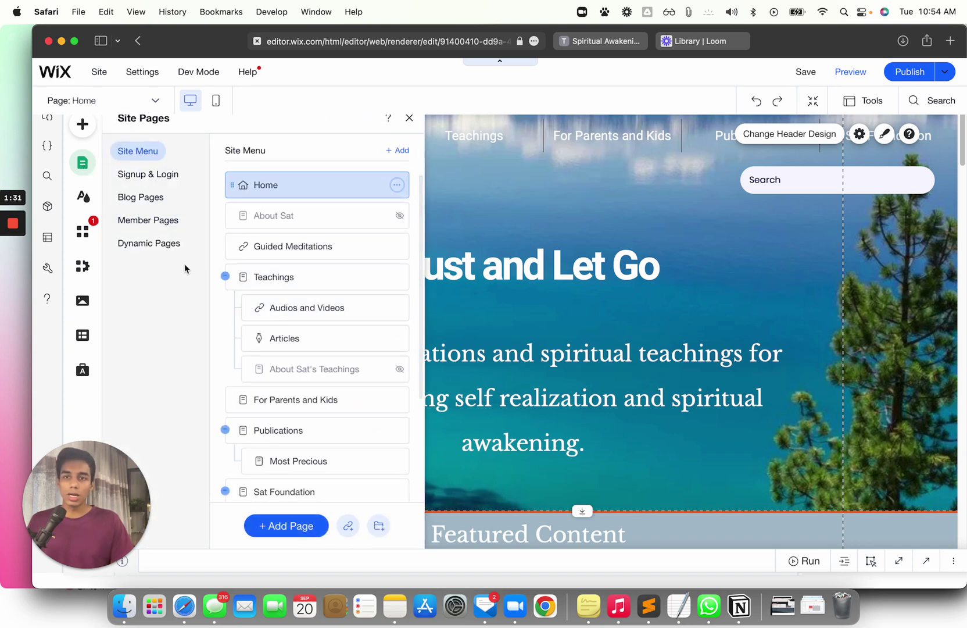
left_click(48, 123)
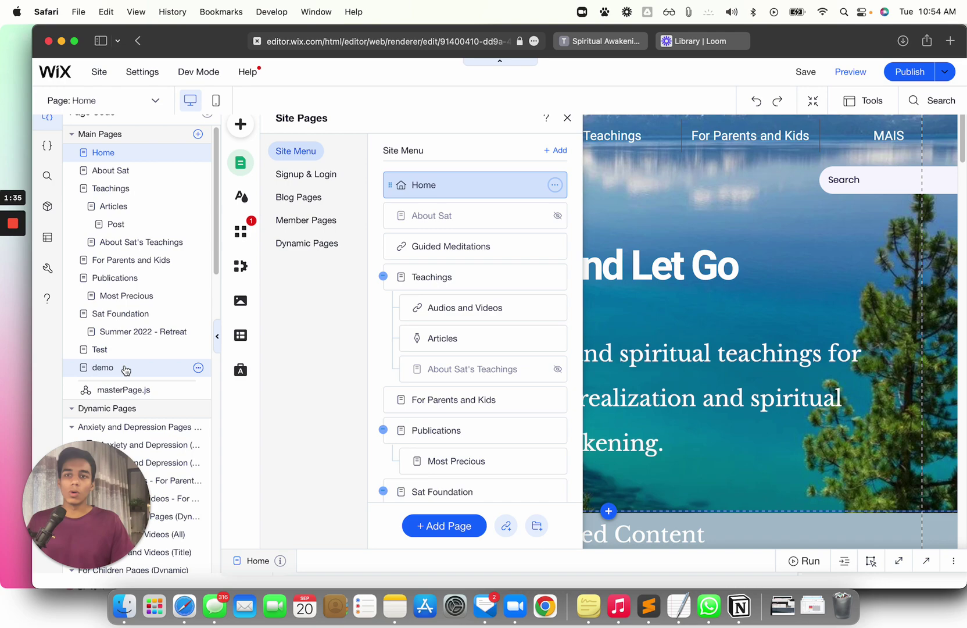
left_click(126, 369)
Close the pages list, return to the Home page and start Preview.
left_click(567, 119)
scroll(579, 302, "down", 3)
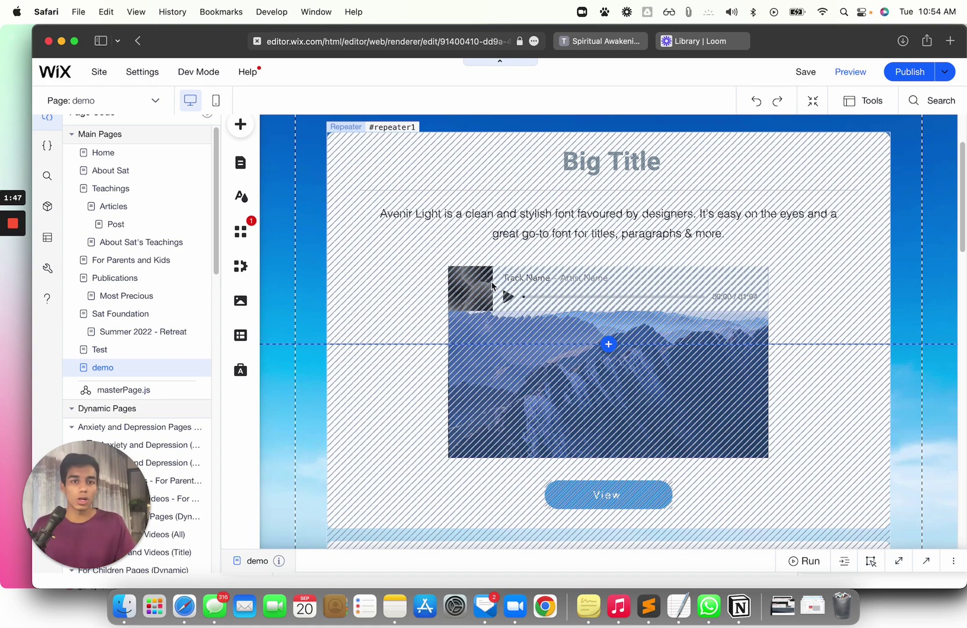
scroll(541, 214, "down", 5)
scroll(541, 214, "up", 4)
scroll(540, 209, "up", 4)
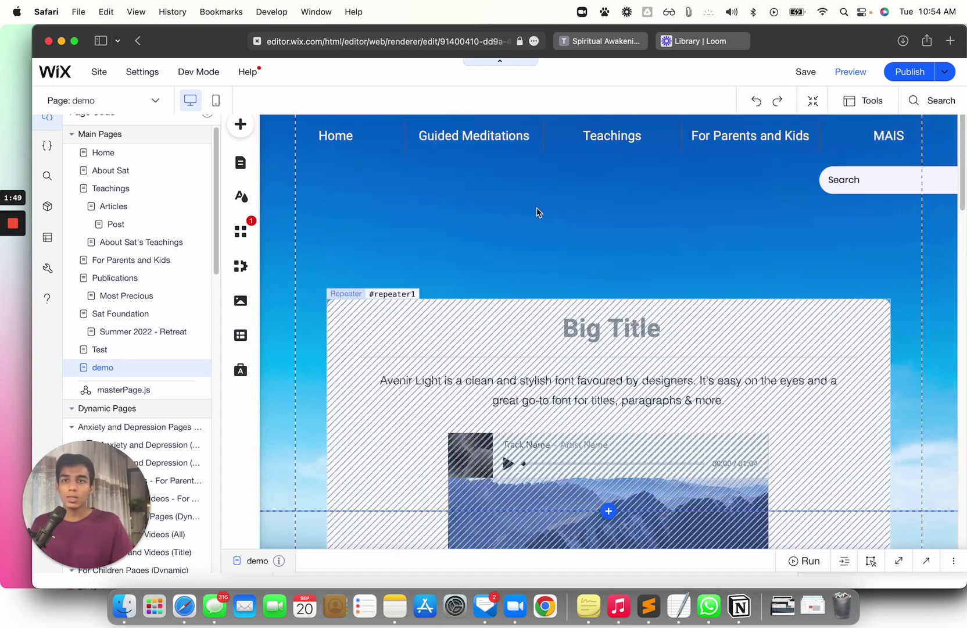
left_click(136, 154)
left_click(852, 73)
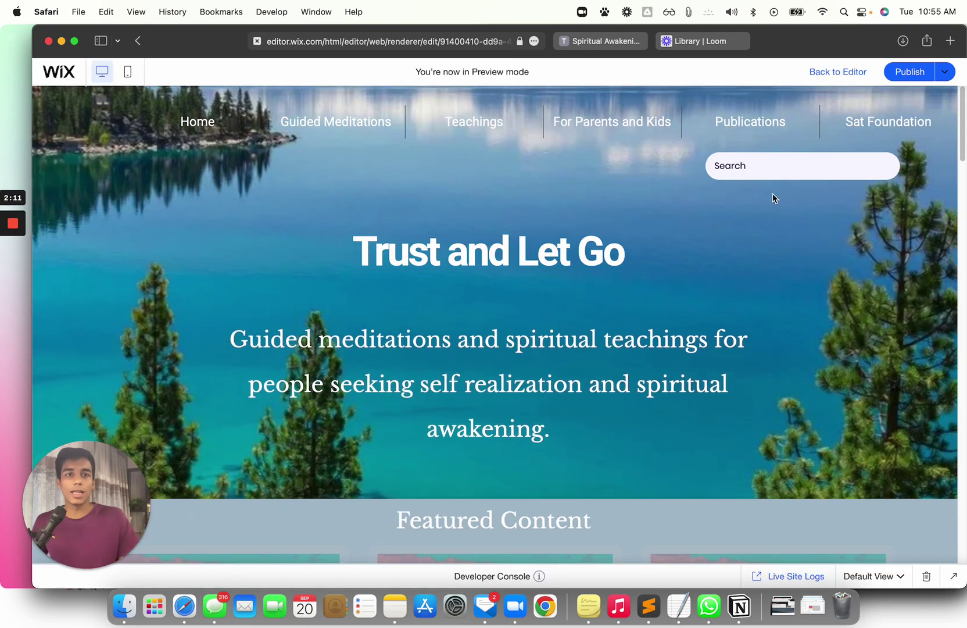
Search the previewed site for 'Meditation' from the header search box.
left_click(748, 166)
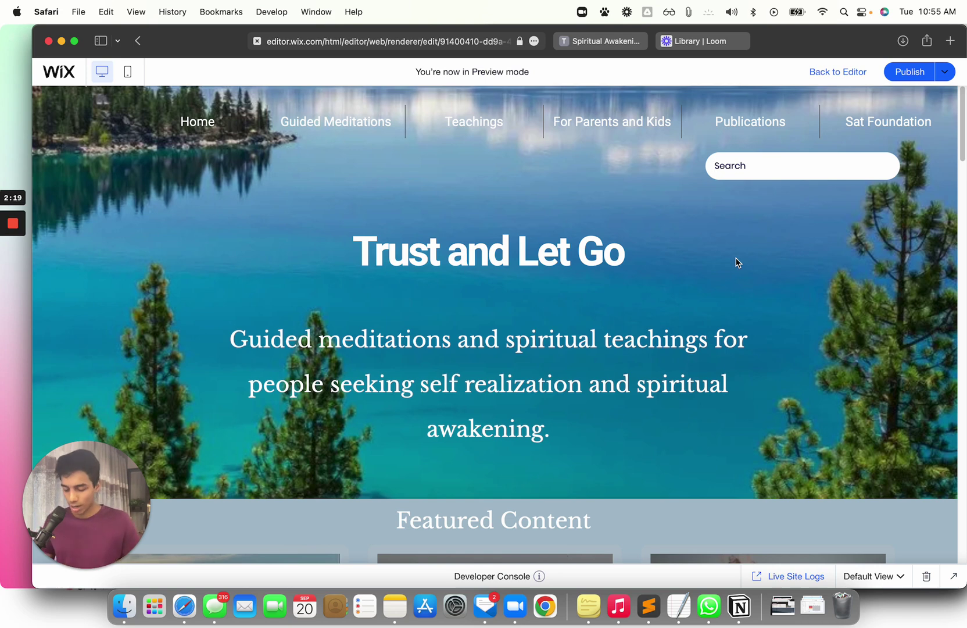
type("MEditation")
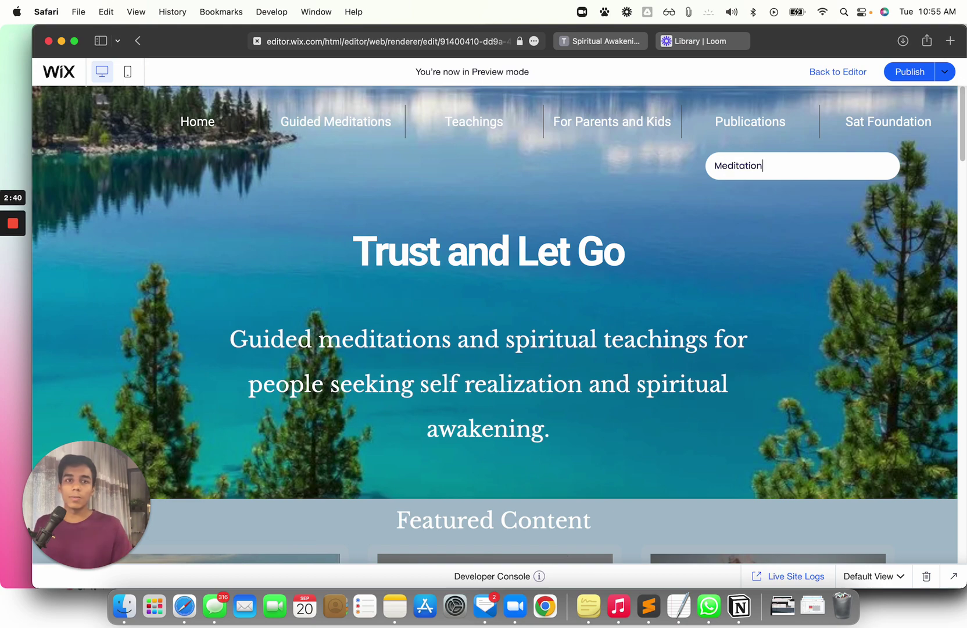
key("Return")
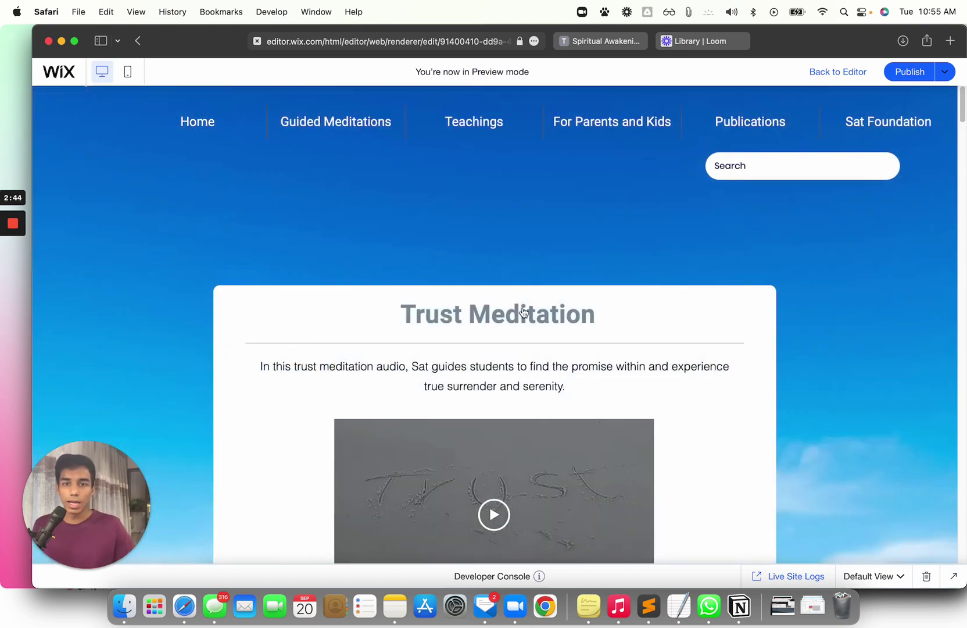
scroll(423, 324, "down", 2)
scroll(507, 325, "down", 5)
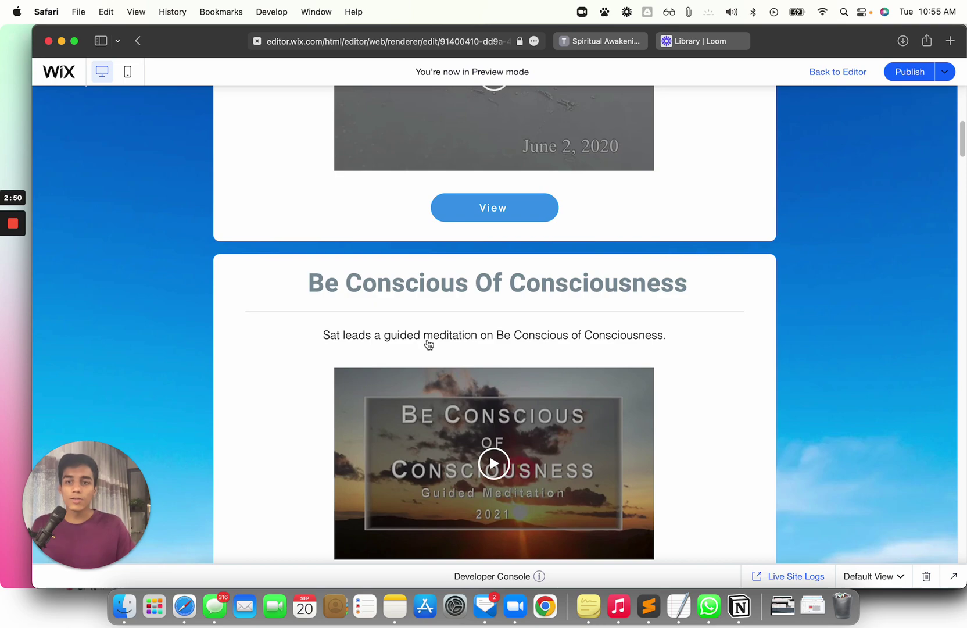
scroll(459, 344, "down", 6)
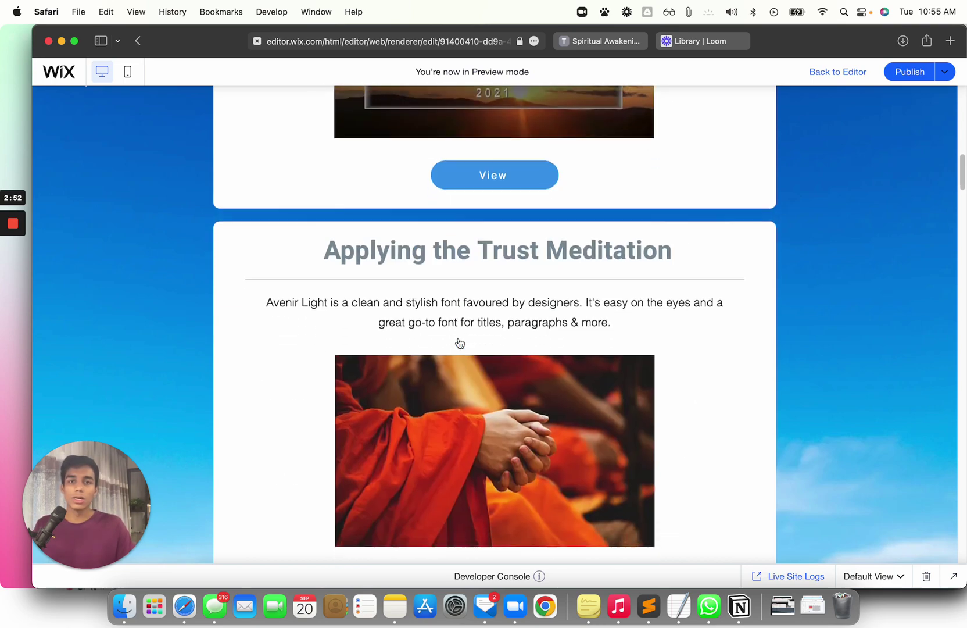
scroll(459, 344, "down", 1)
scroll(653, 251, "down", 1)
scroll(620, 274, "down", 6)
scroll(620, 276, "down", 1)
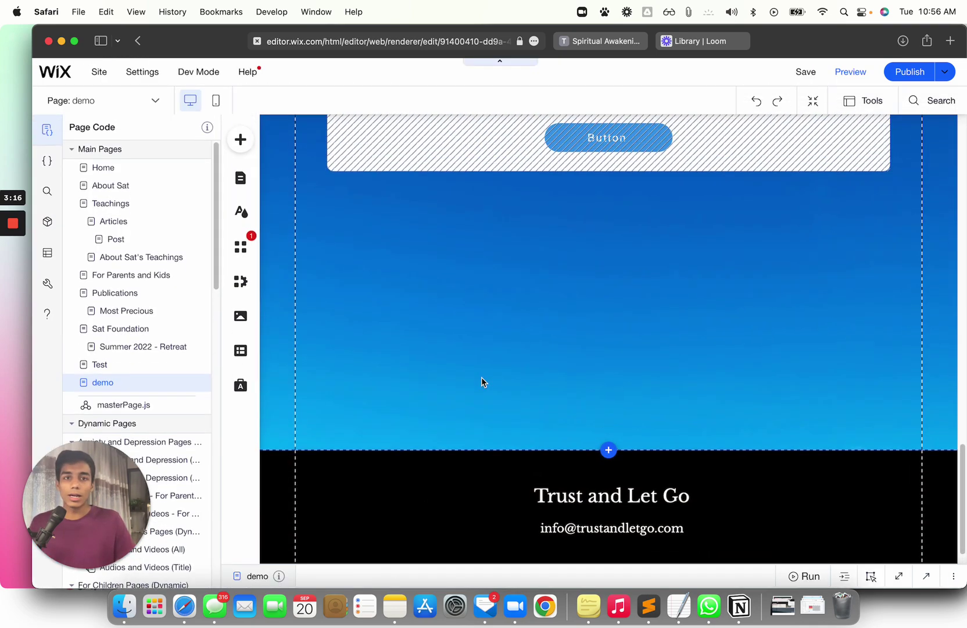
scroll(481, 380, "up", 5)
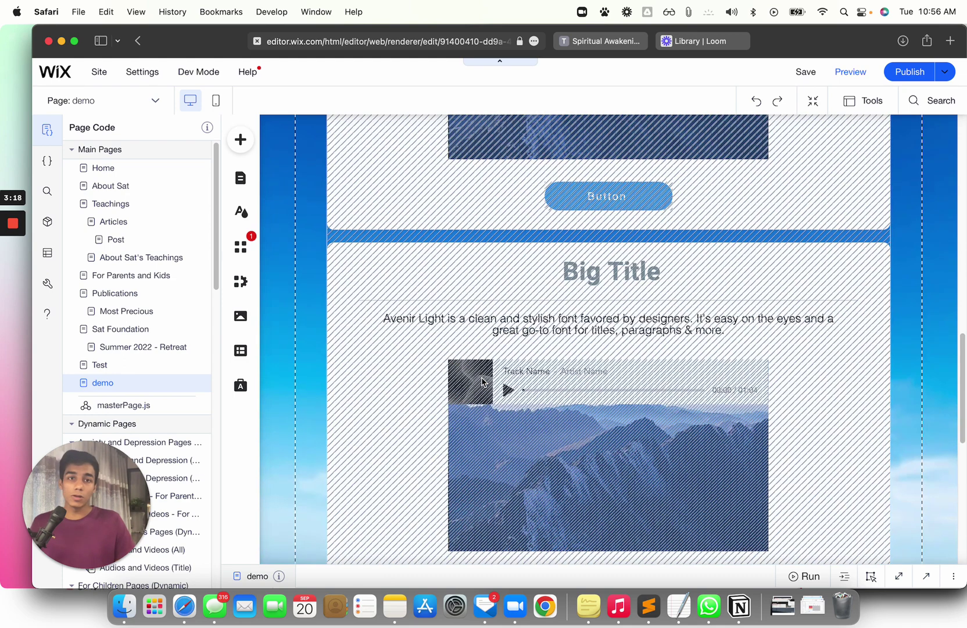
scroll(481, 380, "down", 2)
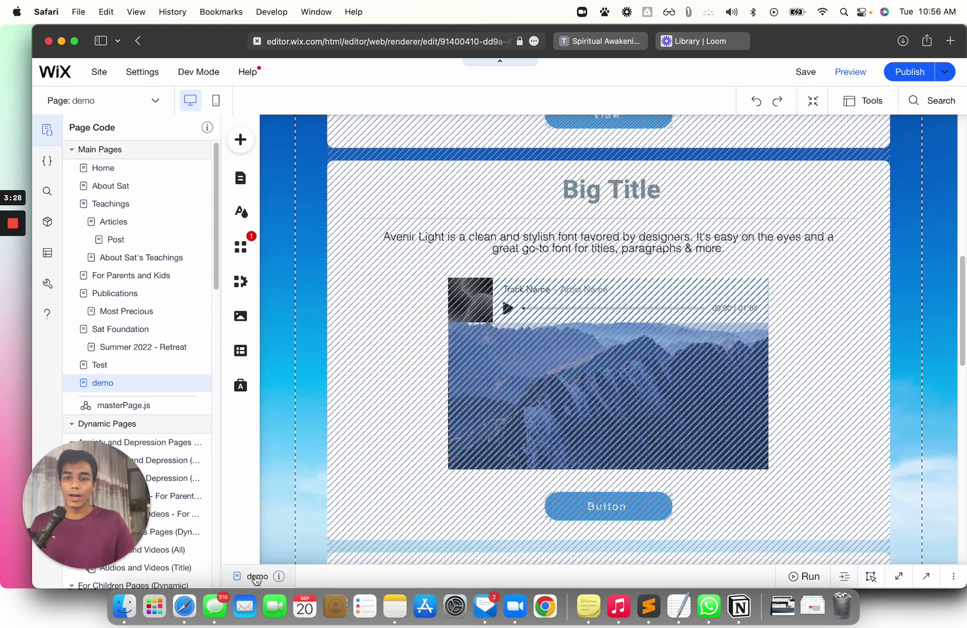
Drag up the code panel to reveal the demo page's Velo code.
mouse_move(255, 579)
left_mouse_down()
mouse_move(446, 386)
mouse_move(449, 235)
left_mouse_up()
Highlight the six empty data arrays and the AudiosandVideos, GuidedMeditations and Blog collection names.
mouse_move(304, 300)
left_mouse_down()
mouse_move(376, 335)
mouse_move(387, 357)
left_mouse_up()
scroll(387, 356, "down", 2)
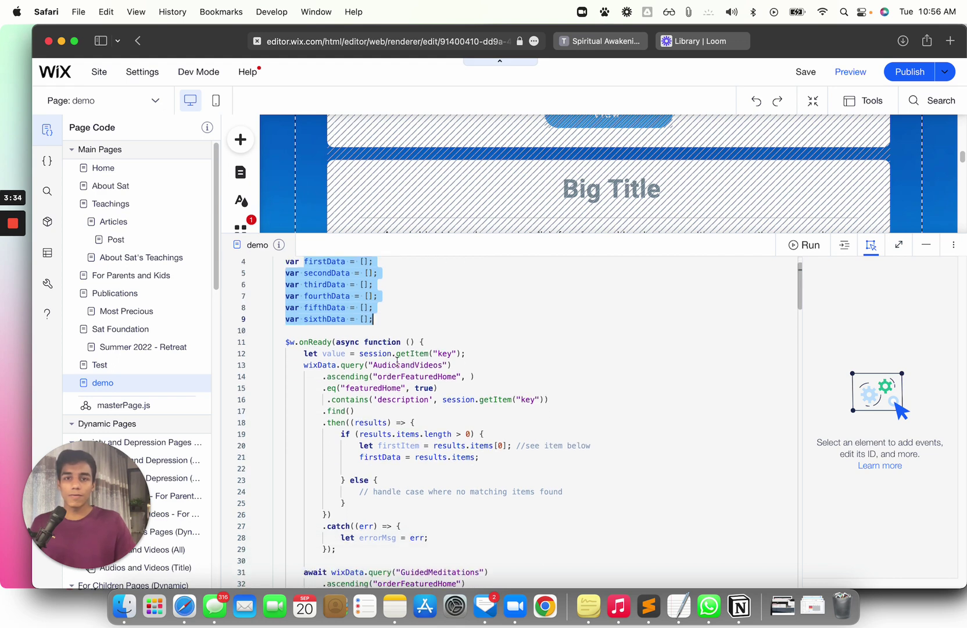
double_click(396, 365)
scroll(401, 356, "down", 5)
scroll(411, 336, "down", 1)
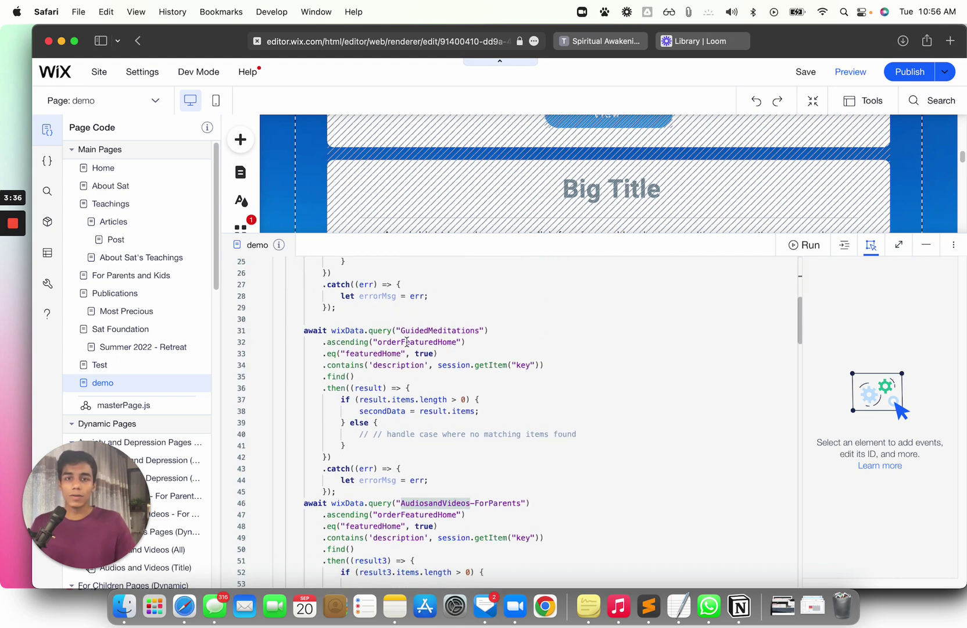
double_click(414, 331)
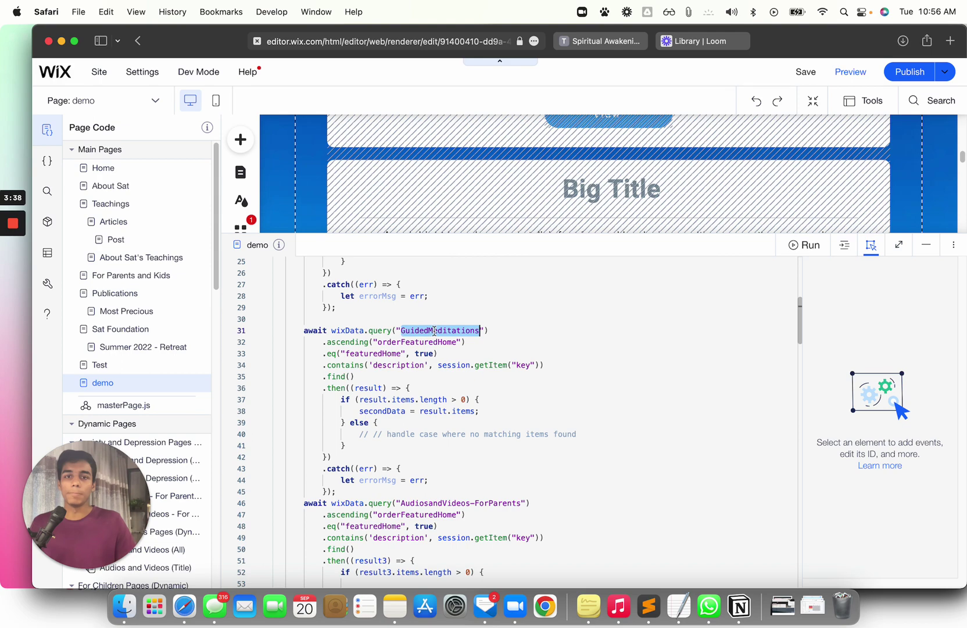
scroll(434, 332, "down", 2)
scroll(435, 331, "down", 5)
scroll(433, 333, "down", 5)
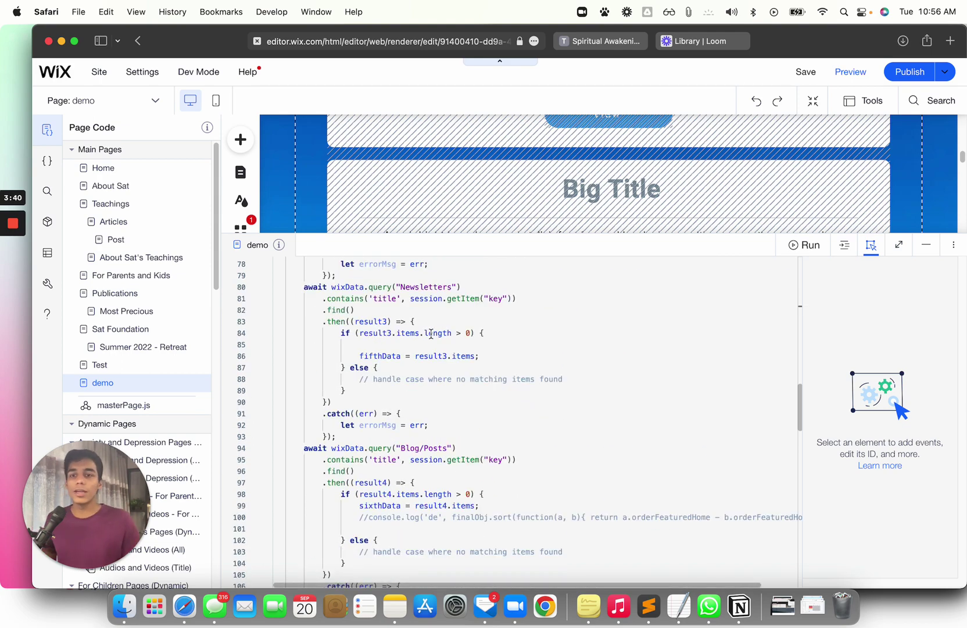
mouse_move(438, 333)
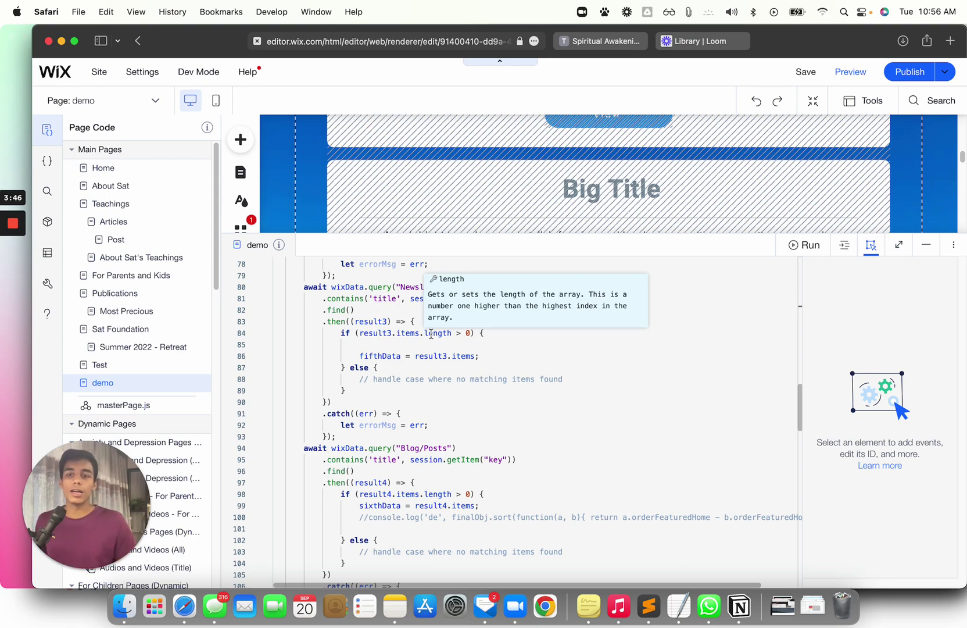
scroll(405, 357, "down", 5)
scroll(407, 354, "up", 3)
double_click(410, 342)
scroll(410, 349, "up", 5)
double_click(423, 361)
scroll(406, 359, "up", 5)
double_click(408, 365)
scroll(408, 365, "up", 4)
scroll(407, 365, "down", 3)
scroll(408, 365, "up", 8)
scroll(408, 365, "down", 10)
scroll(407, 365, "down", 5)
scroll(407, 364, "down", 5)
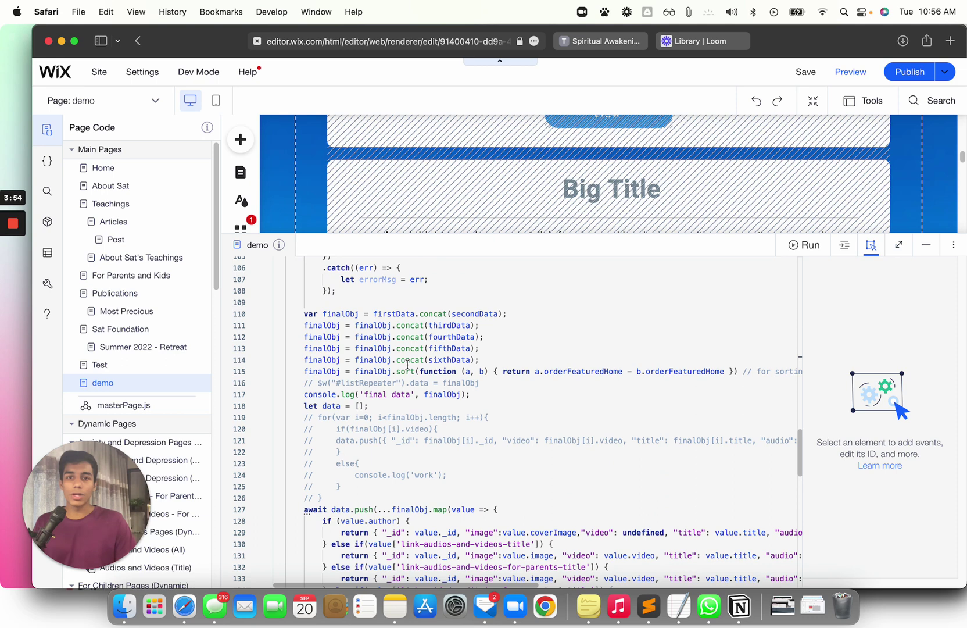
scroll(406, 342, "down", 3)
scroll(406, 341, "down", 2)
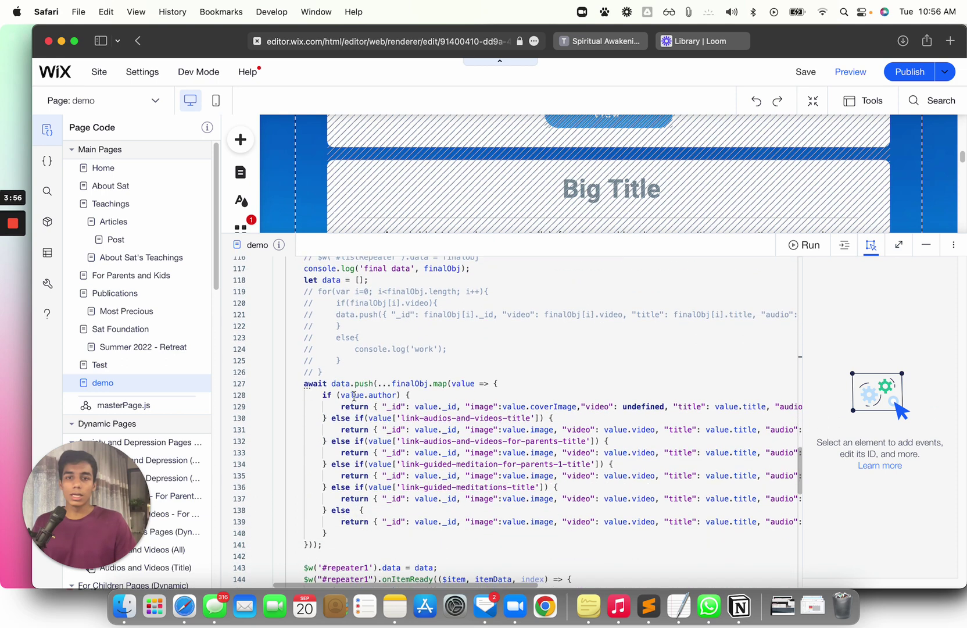
Highlight the result-reshaping code, the await data push and the repeater1 data line.
left_click_drag(322, 395, 446, 547)
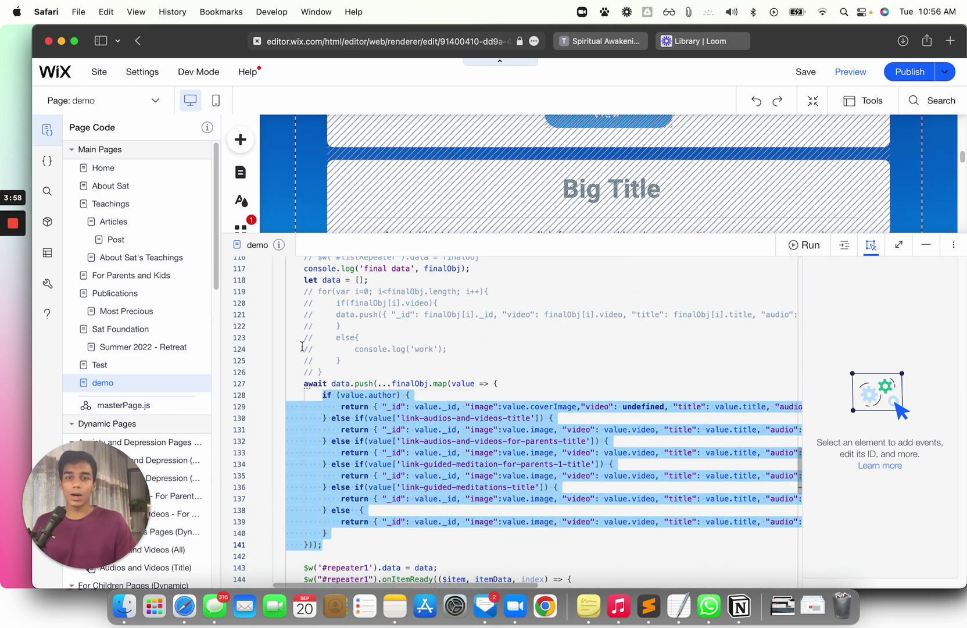
left_click_drag(304, 384, 376, 538)
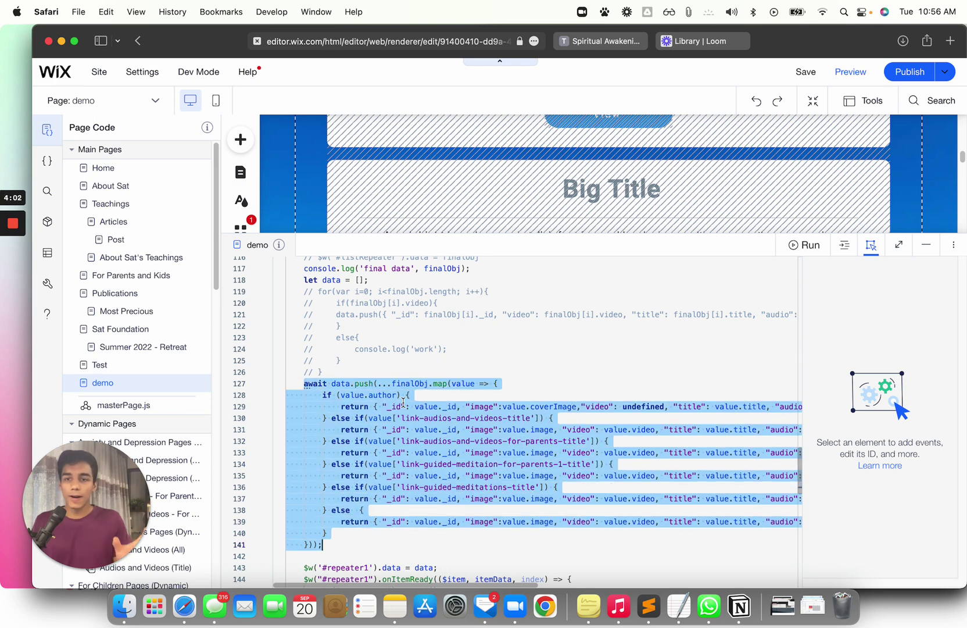
mouse_move(431, 406)
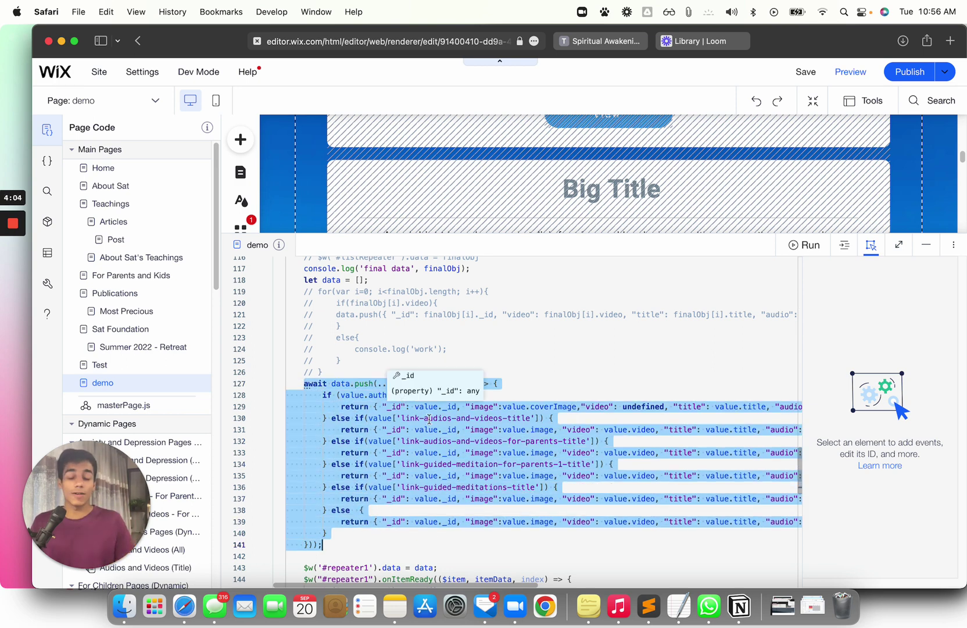
scroll(344, 467, "down", 5)
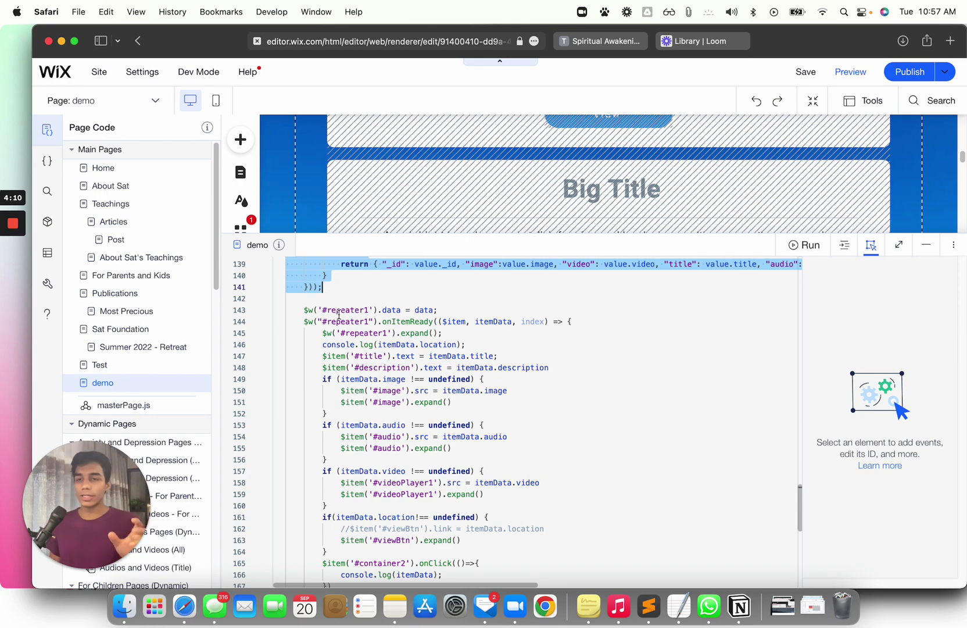
left_click_drag(330, 310, 438, 310)
scroll(476, 454, "down", 10)
scroll(475, 454, "up", 15)
scroll(476, 454, "up", 20)
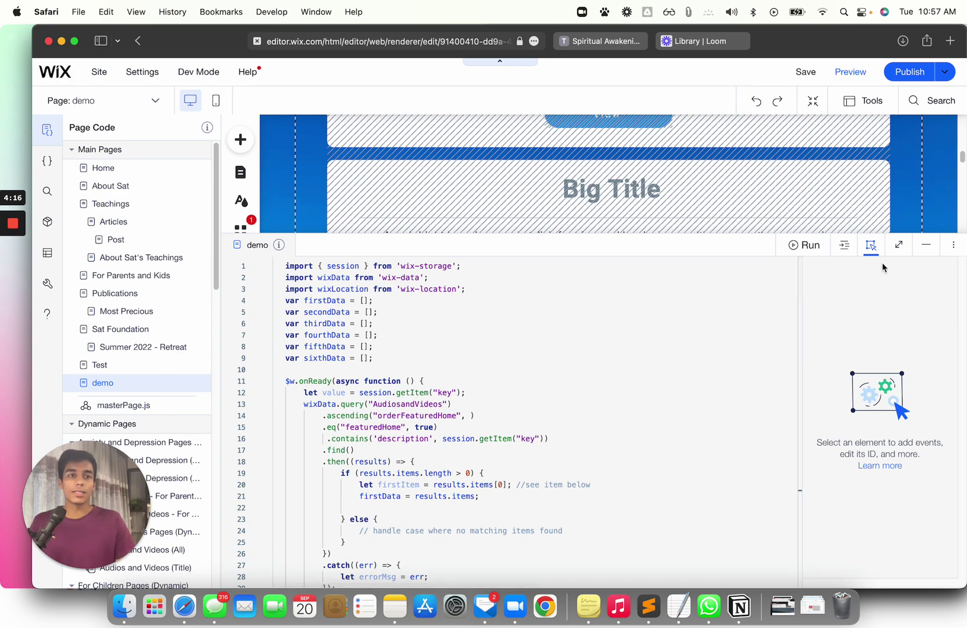
left_click(922, 246)
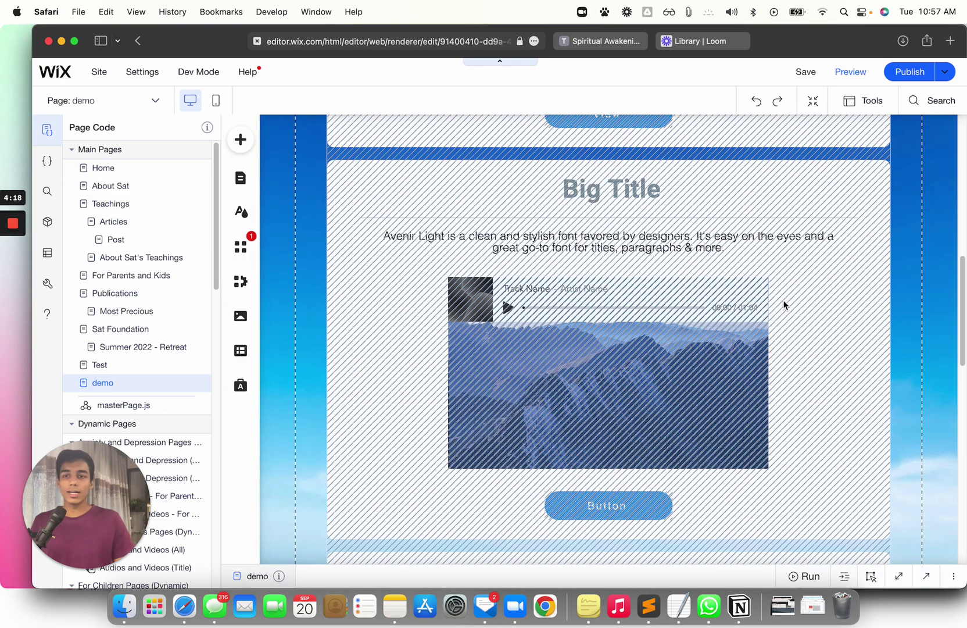